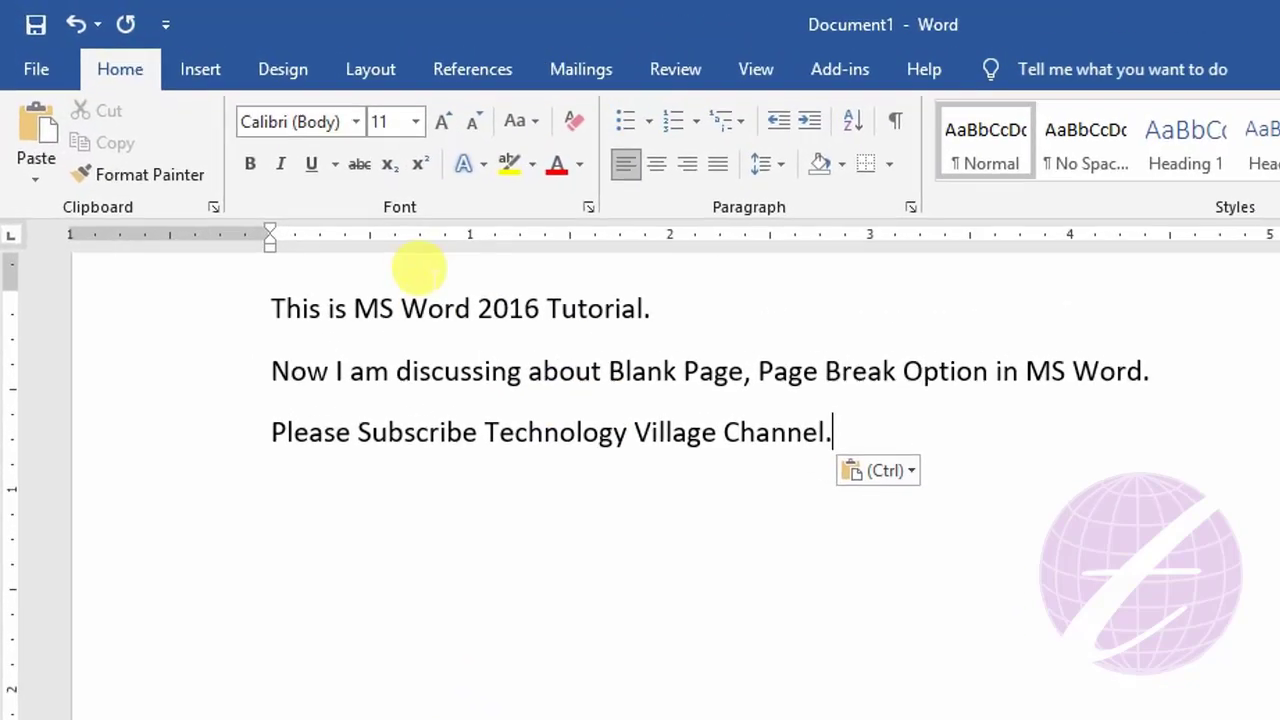
# Step: Add two blank pages from the Insert tab and two more with Ctrl+Enter, making five pages
pyautogui.click(150, 53)
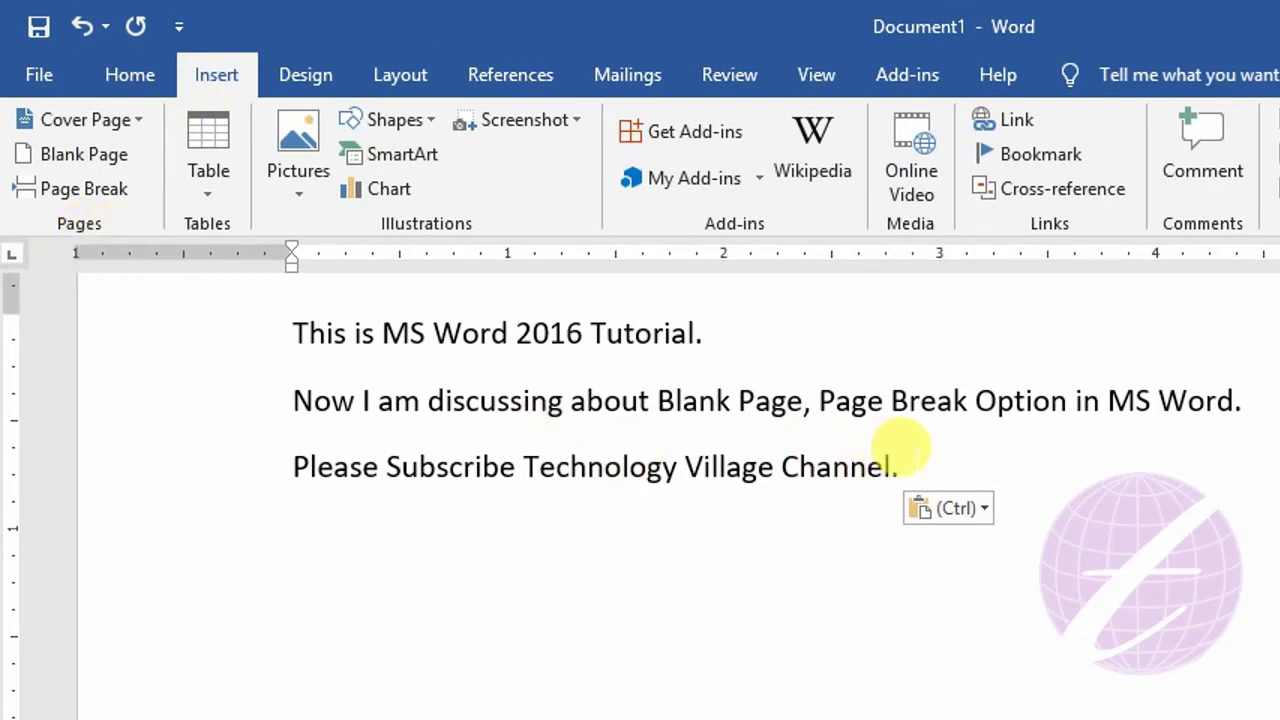
pyautogui.click(82, 156)
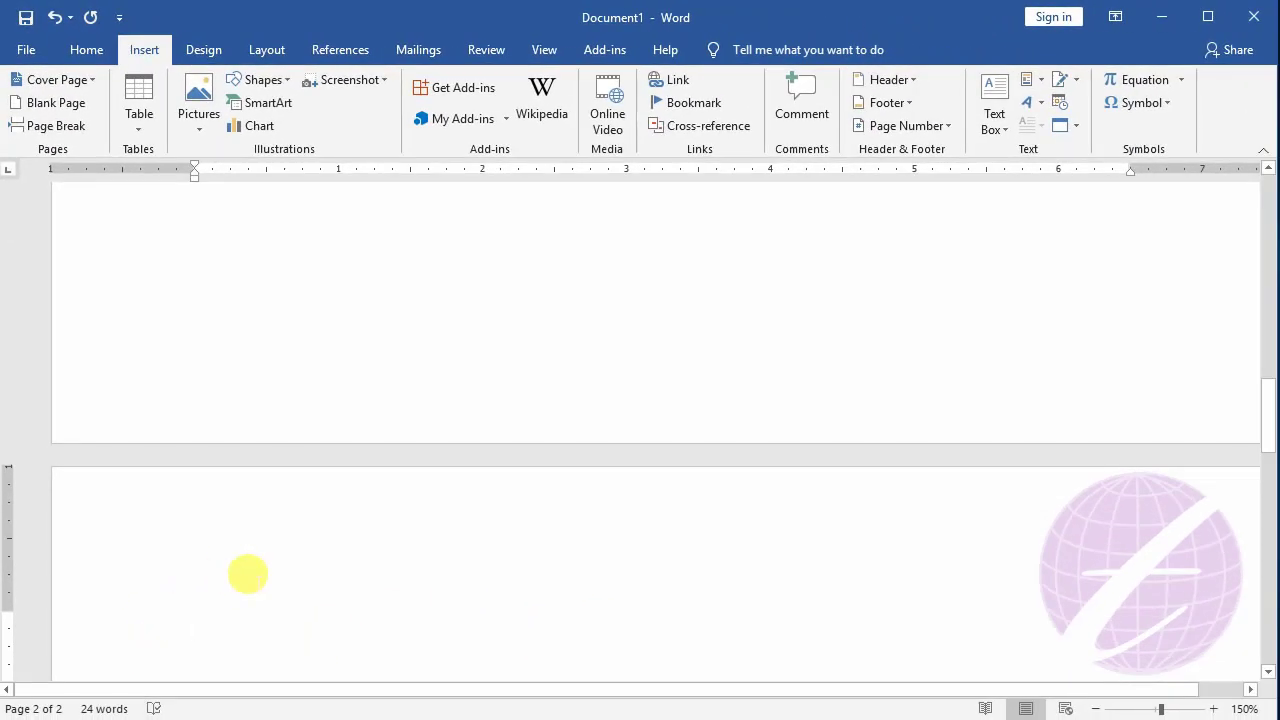
pyautogui.scroll(-3, 266, 566)
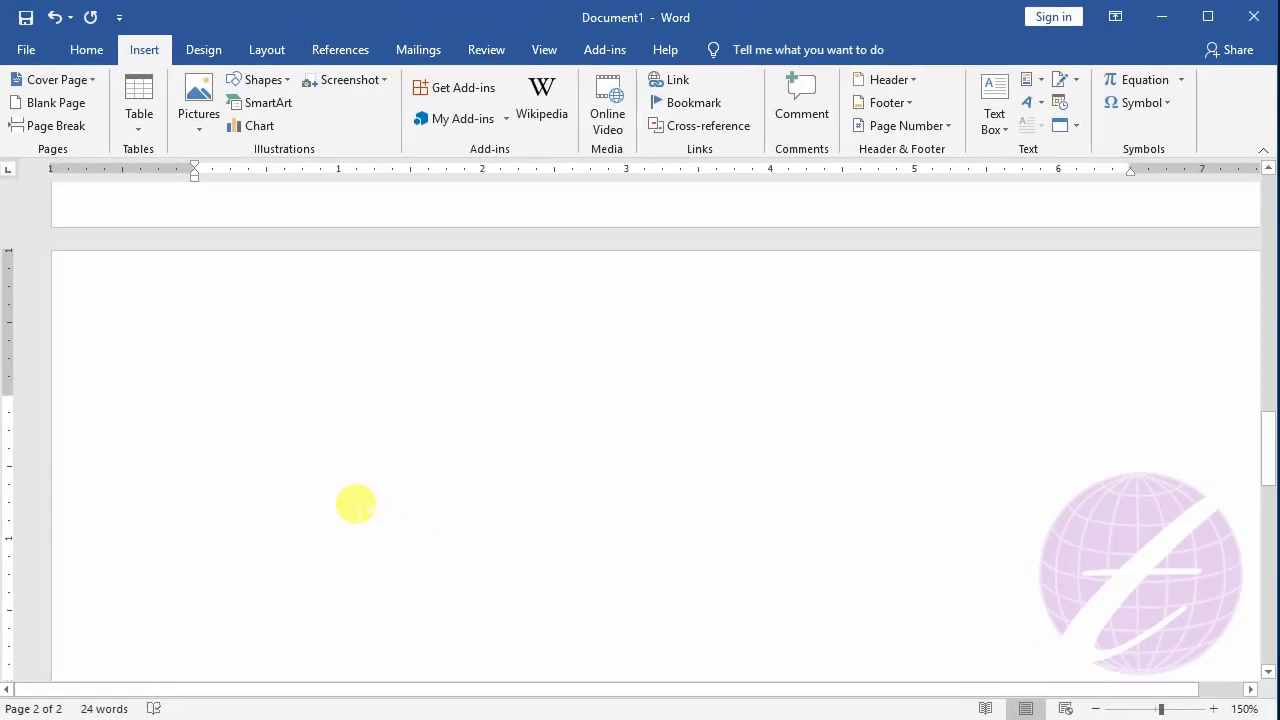
pyautogui.click(66, 104)
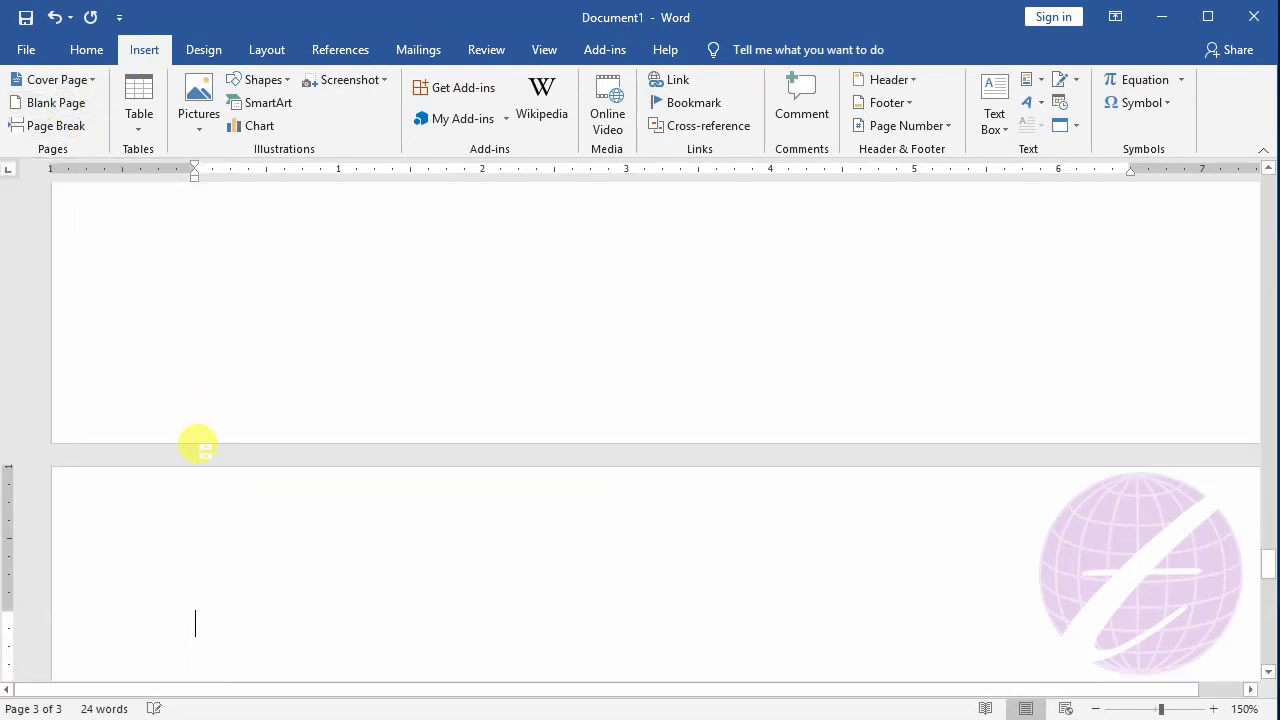
pyautogui.hotkey('ctrl', 'Return')
pyautogui.hotkey('ctrl', 'Return')
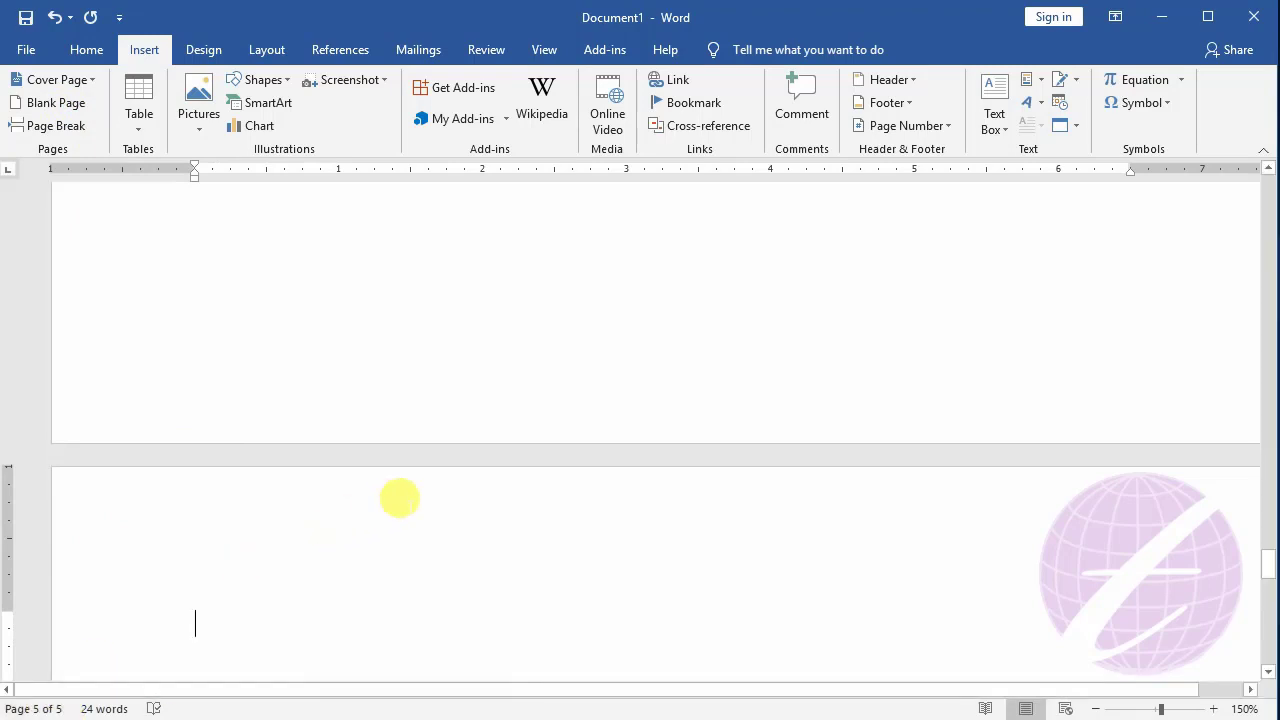
# Step: Undo all four New Page actions at once from the Undo list, leaving a single page
pyautogui.click(71, 18)
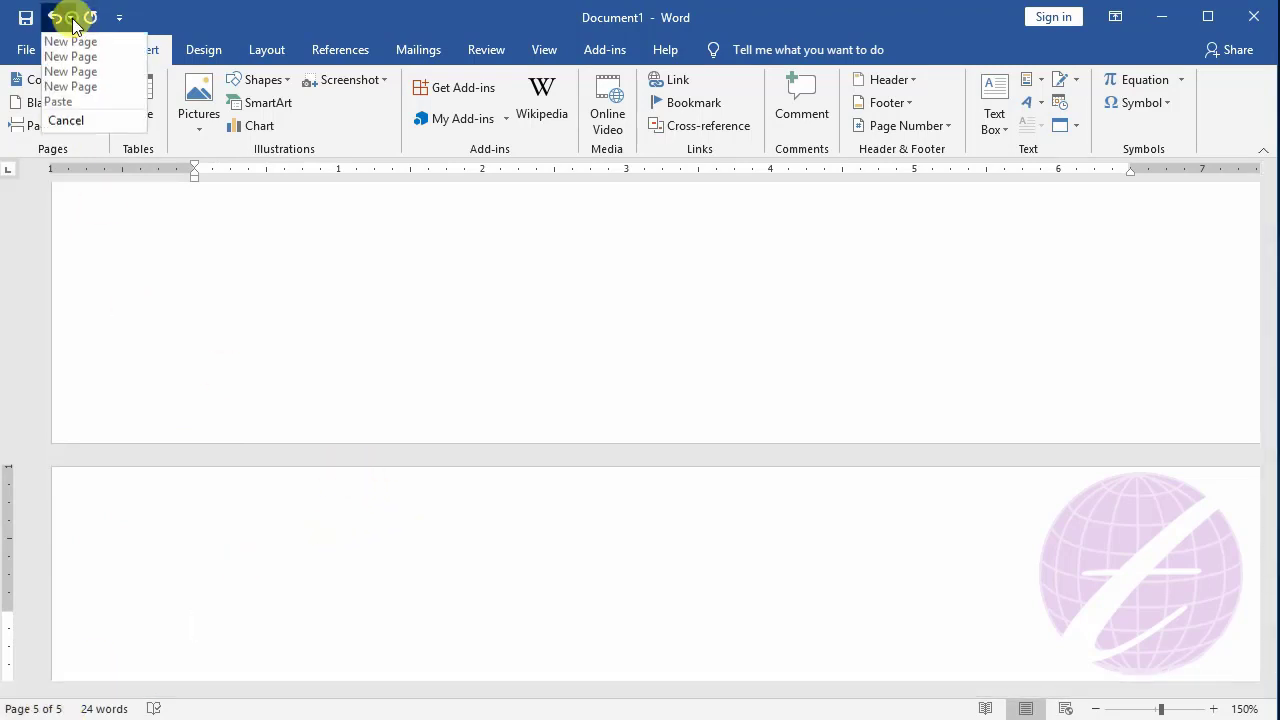
pyautogui.click(71, 91)
pyautogui.scroll(3, 480, 420)
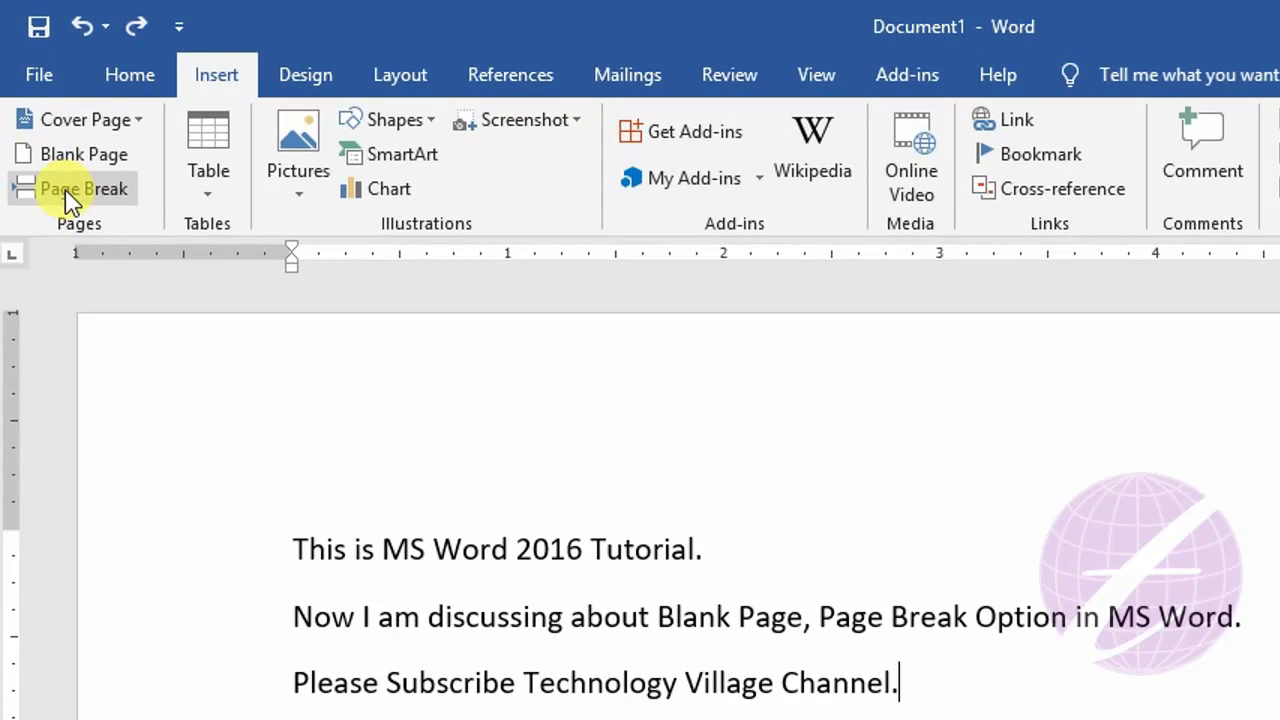
pyautogui.click(70, 200)
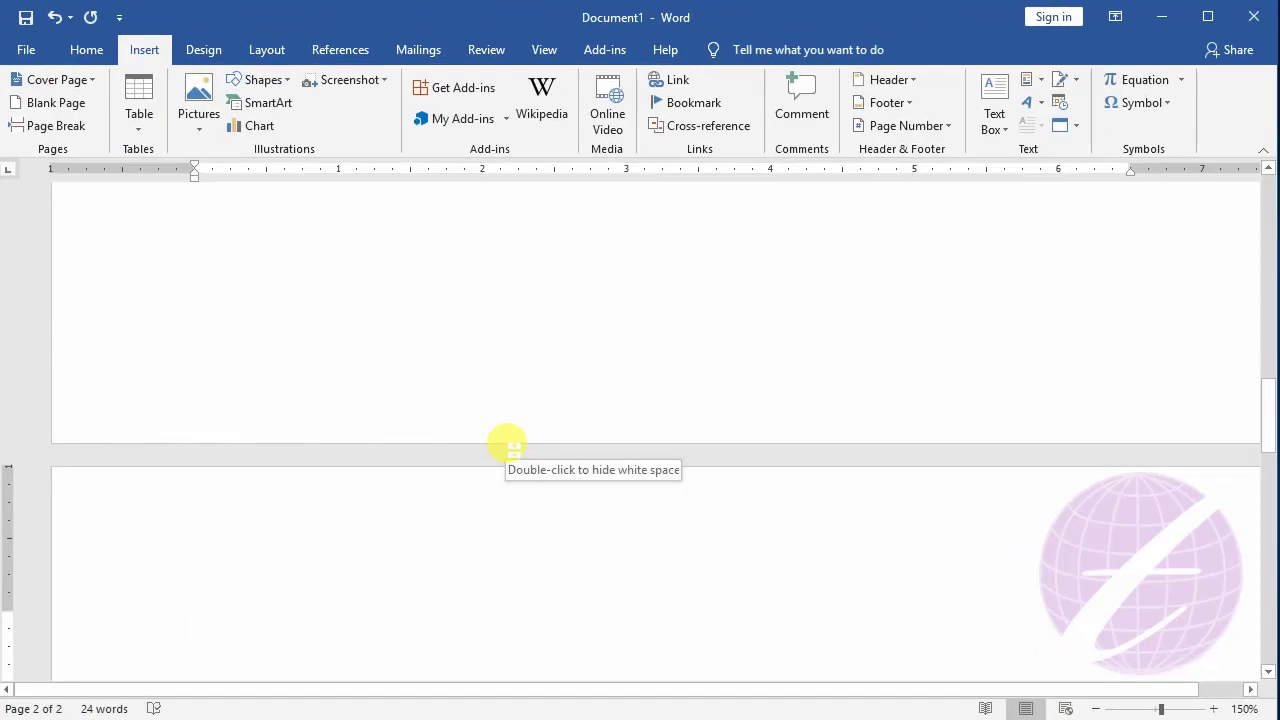
pyautogui.doubleClick(510, 441)
pyautogui.hotkey('ctrl', 'z')
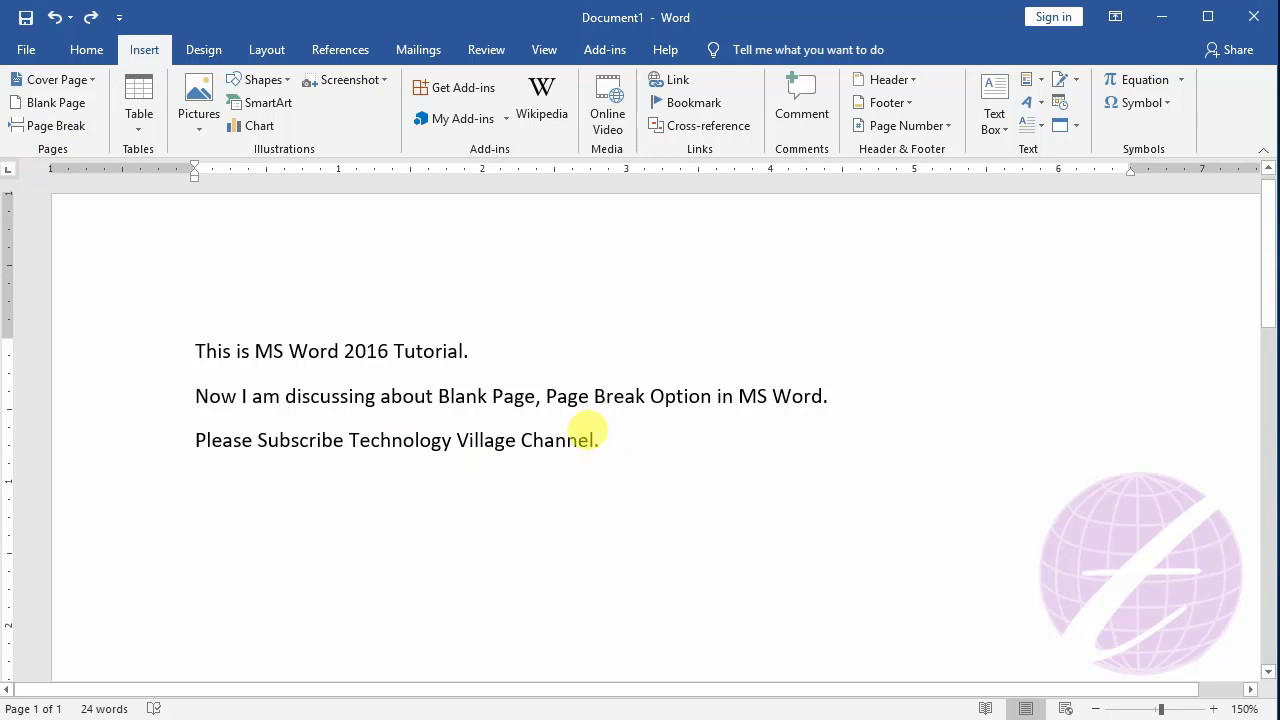
pyautogui.click(597, 437)
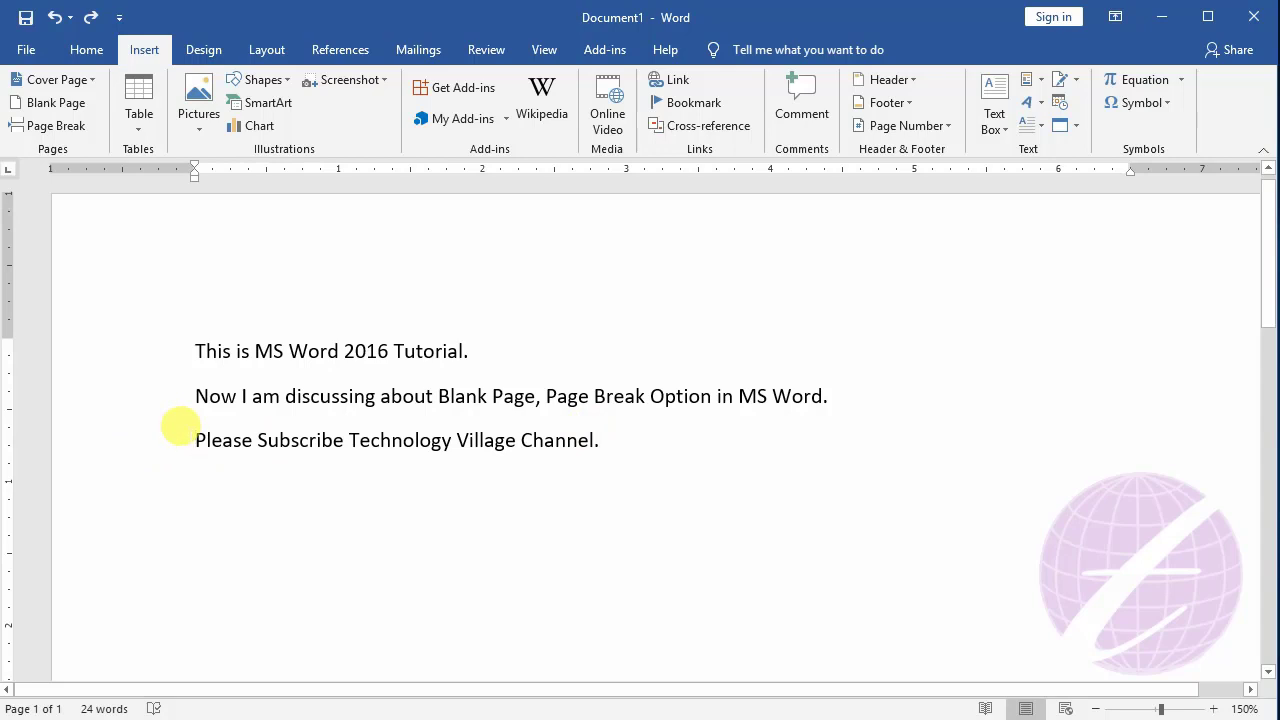
pyautogui.click(180, 430)
pyautogui.click(55, 126)
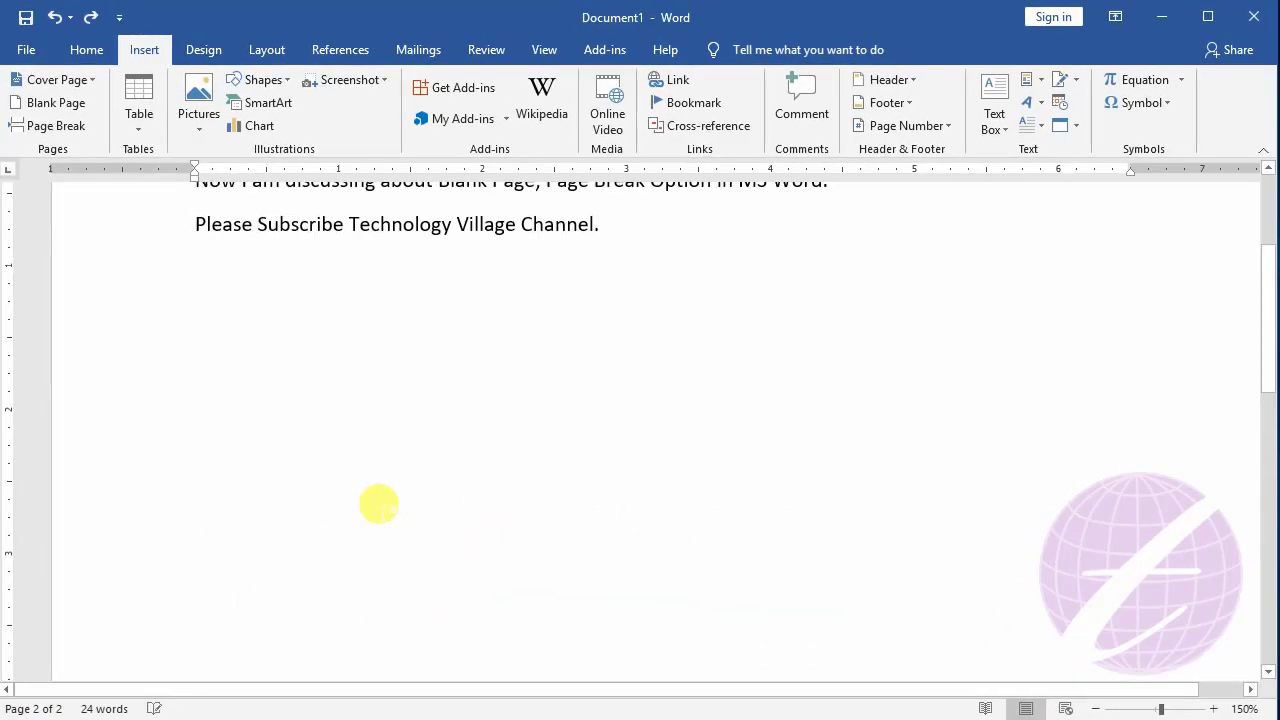
pyautogui.press('BackSpace')
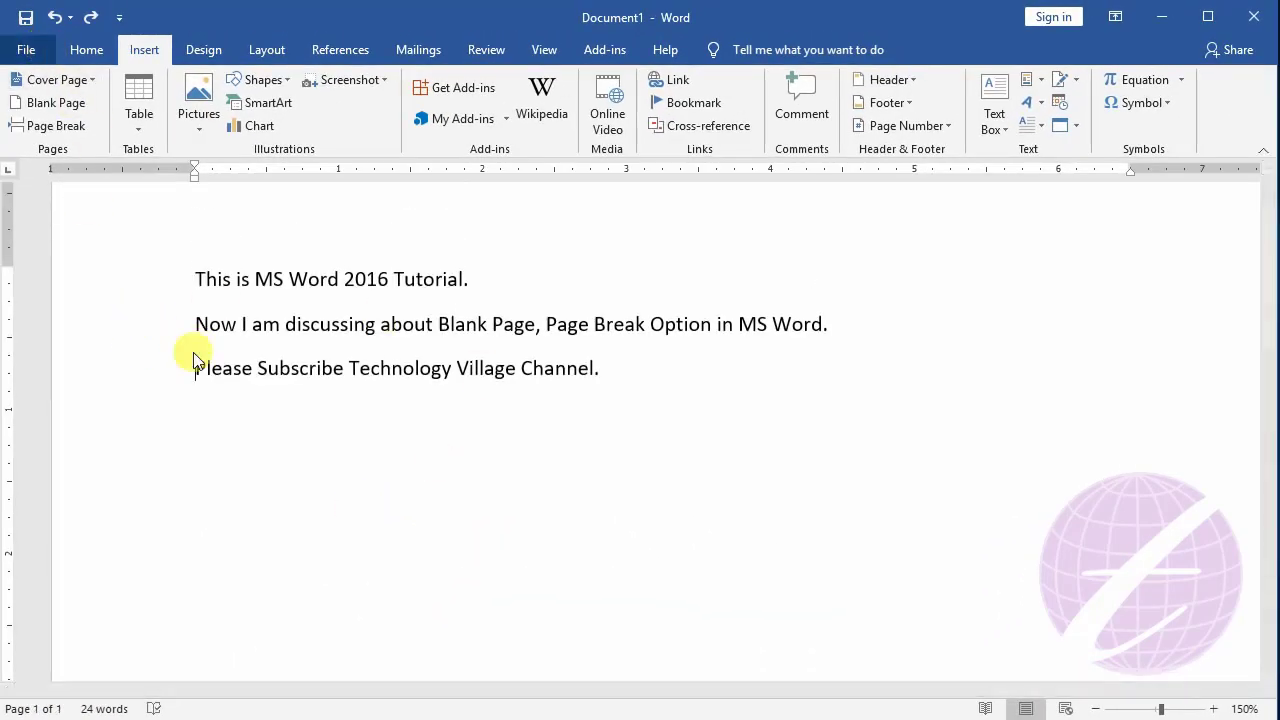
# Step: Insert a blank page before the 'Please Subscribe' line and confirm it now sits on page 3
pyautogui.click(73, 108)
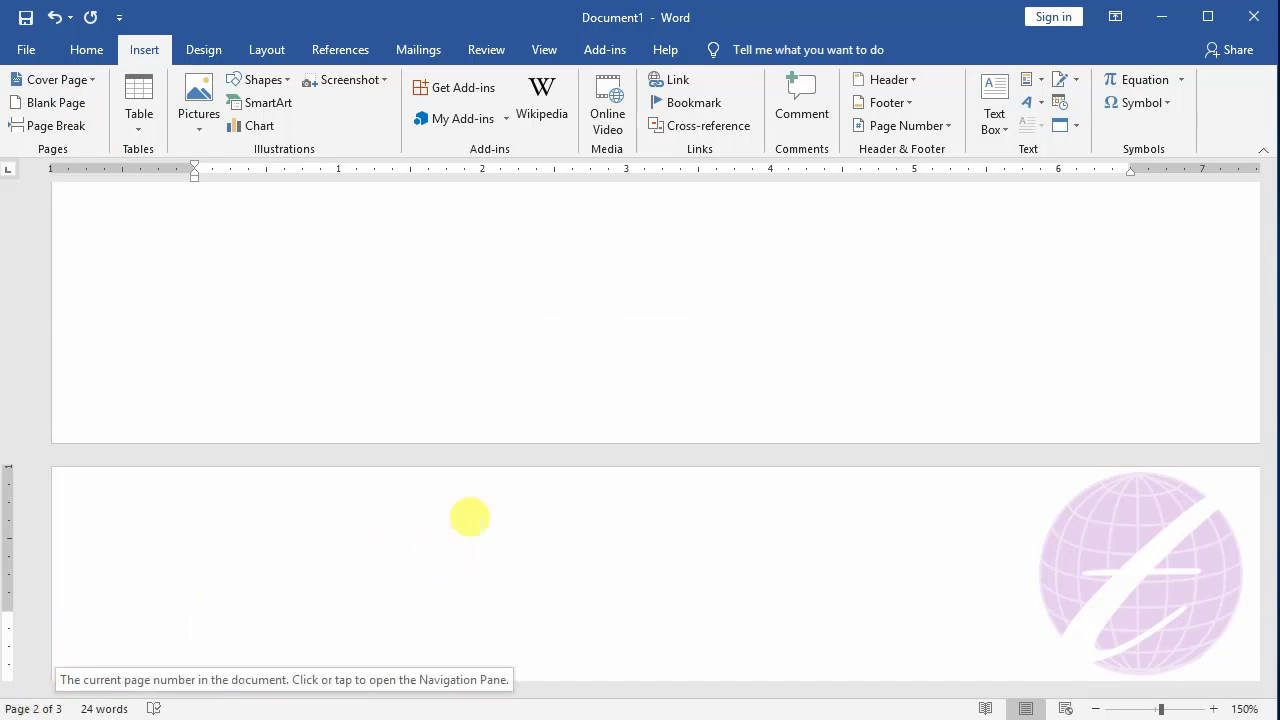
pyautogui.scroll(-3, 440, 454)
pyautogui.scroll(-10, 248, 386)
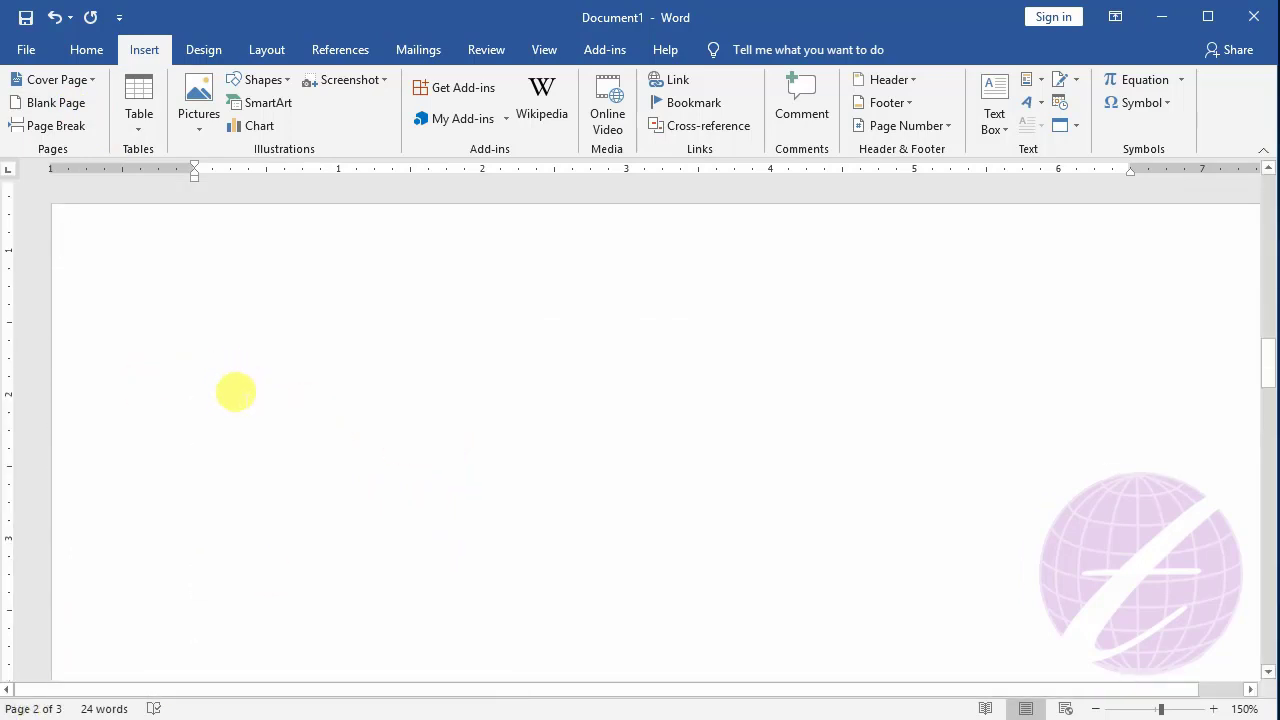
pyautogui.scroll(-10, 375, 396)
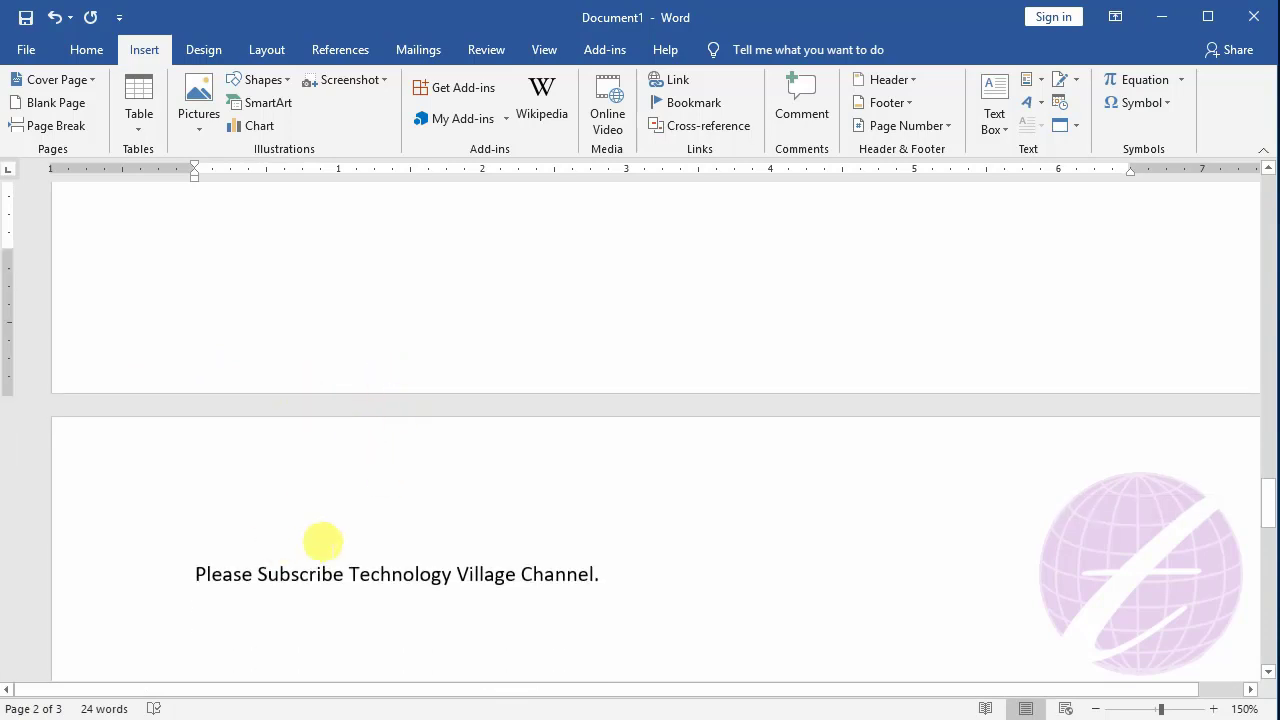
pyautogui.scroll(-3, 323, 537)
pyautogui.click(250, 356)
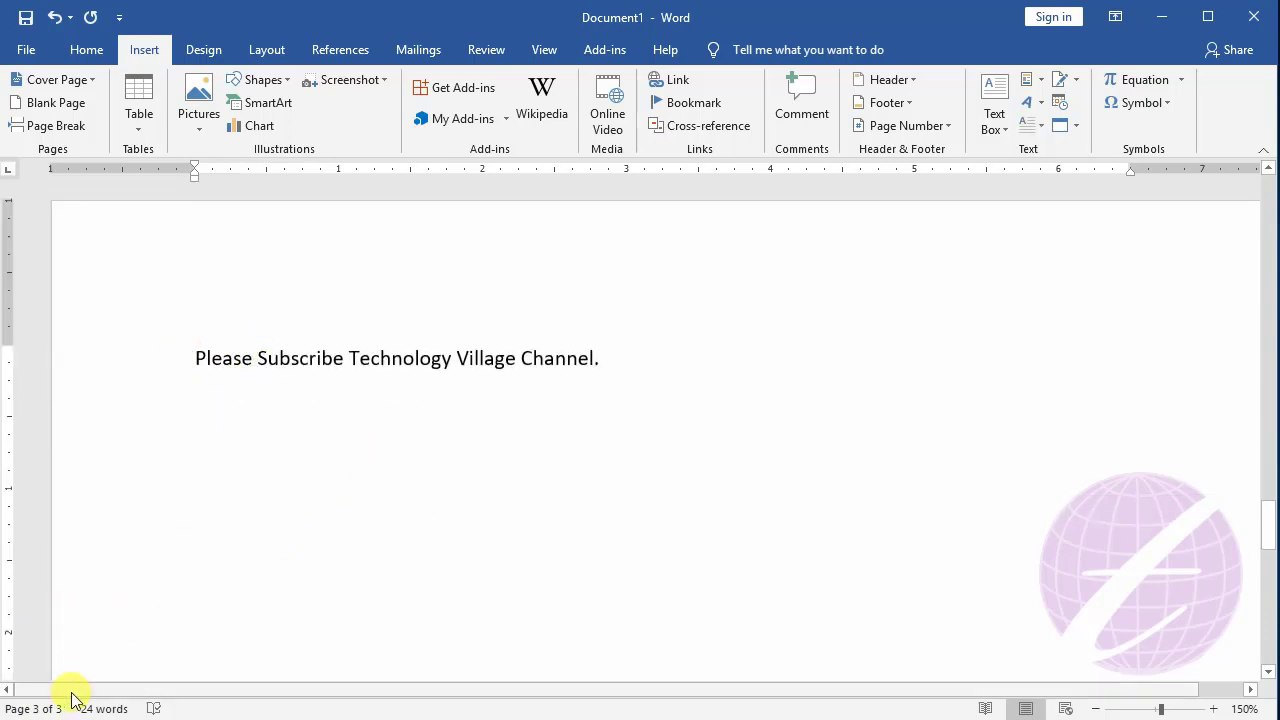
pyautogui.scroll(3, 520, 454)
pyautogui.scroll(15, 520, 454)
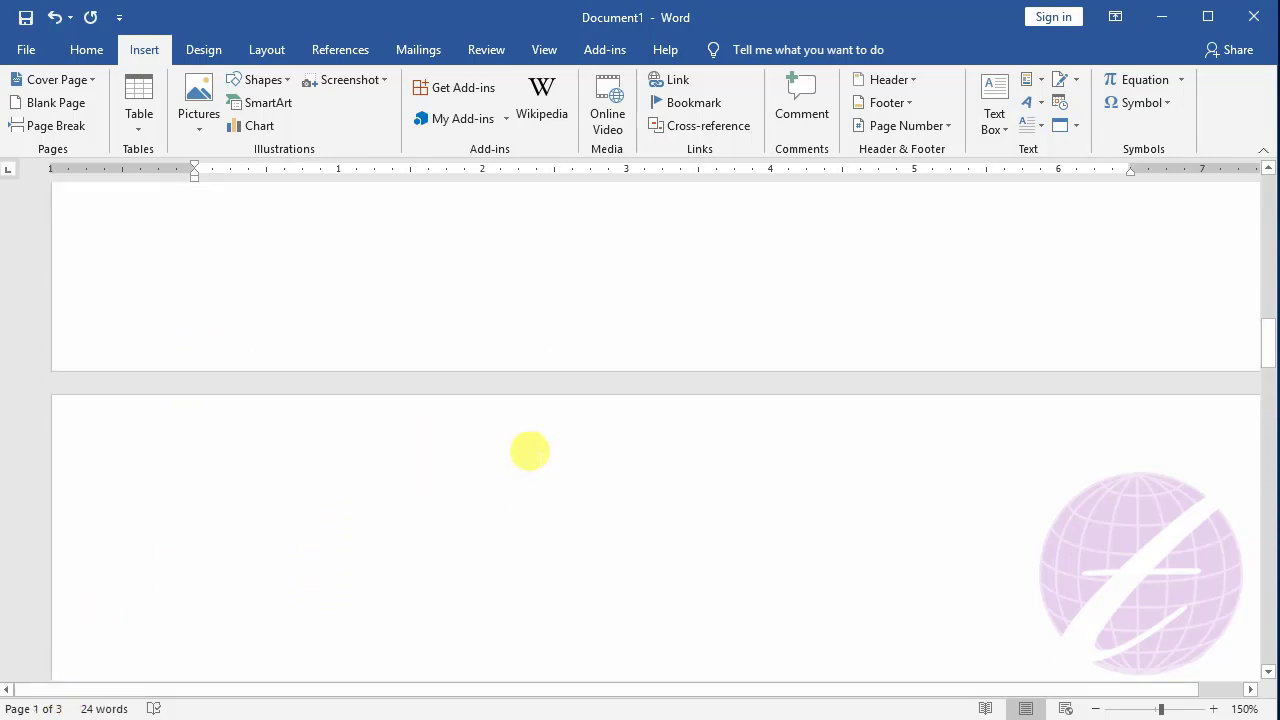
pyautogui.scroll(3, 530, 451)
pyautogui.scroll(14, 514, 455)
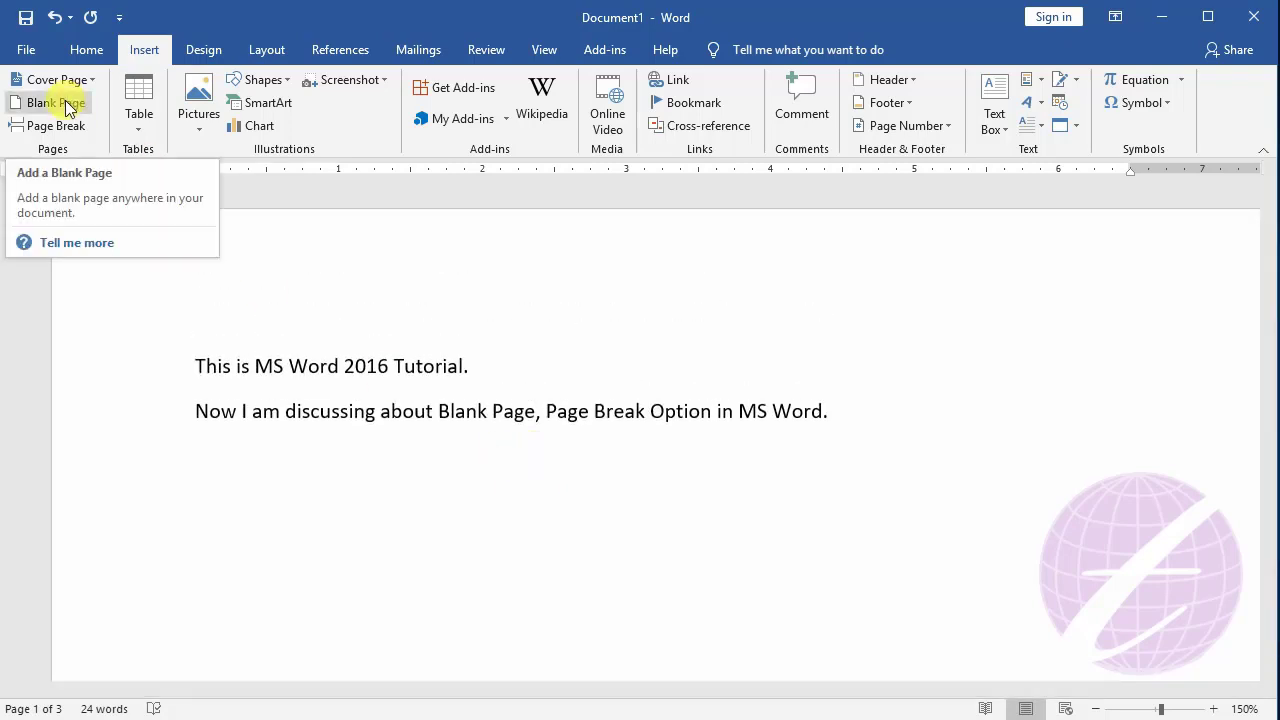
# Step: Insert a page break before 'Now I am discussing' so it starts page 4
pyautogui.click(411, 459)
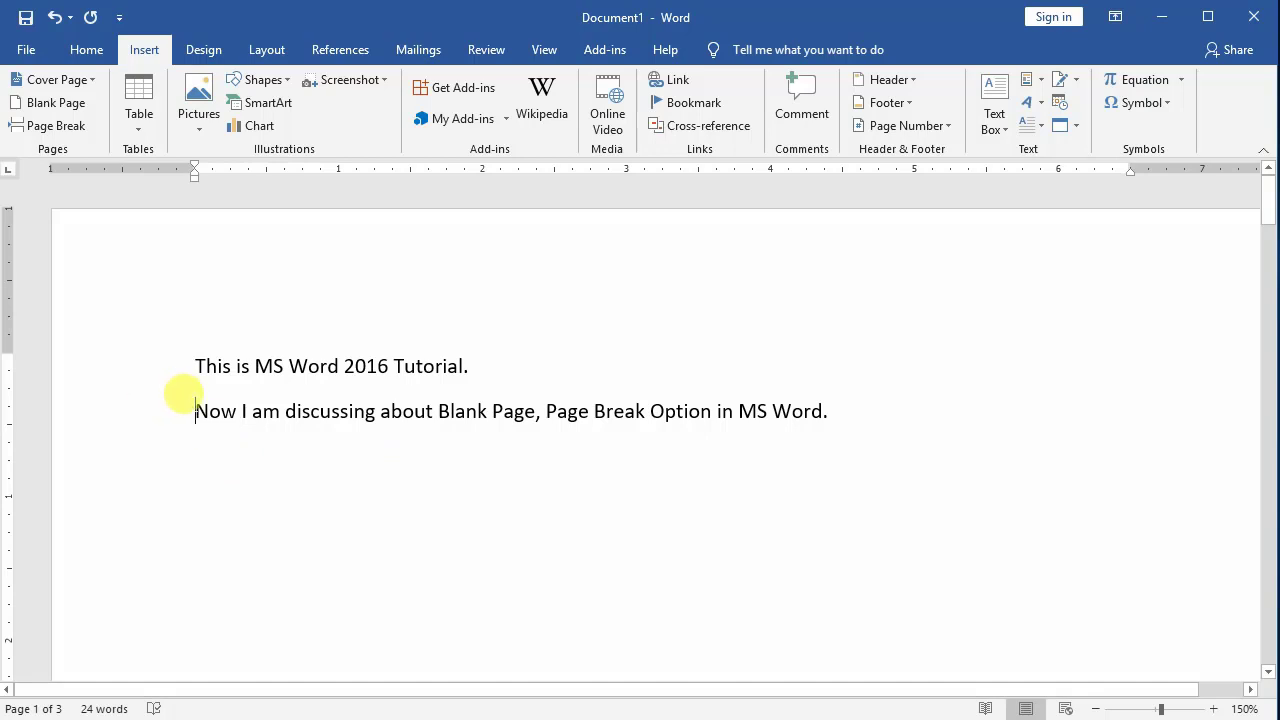
pyautogui.click(183, 398)
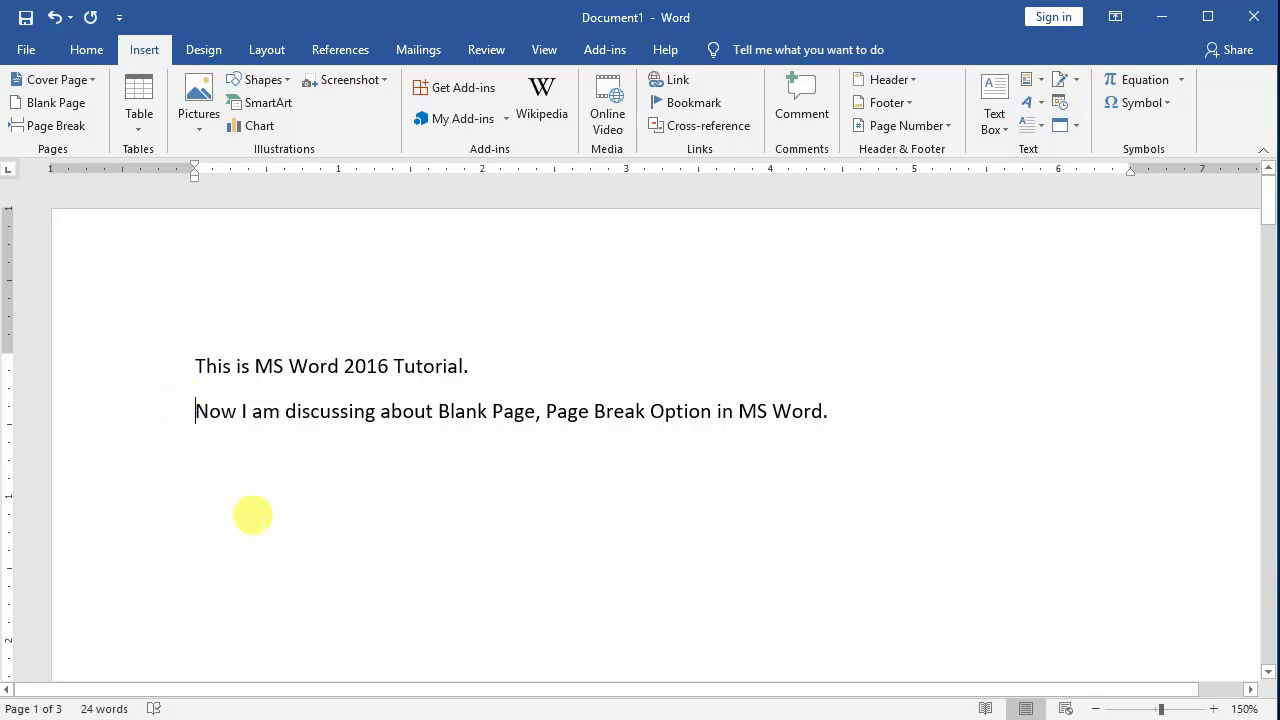
pyautogui.hotkey('ctrl', 'Return')
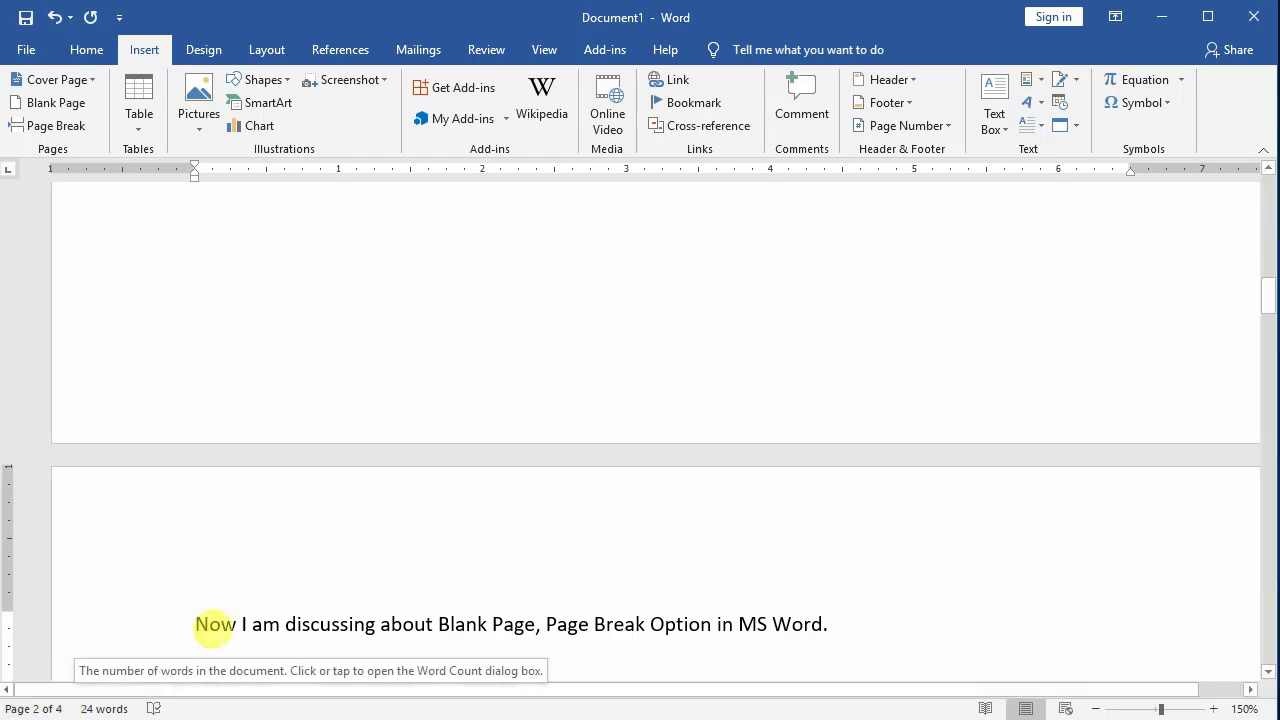
pyautogui.scroll(-3, 455, 572)
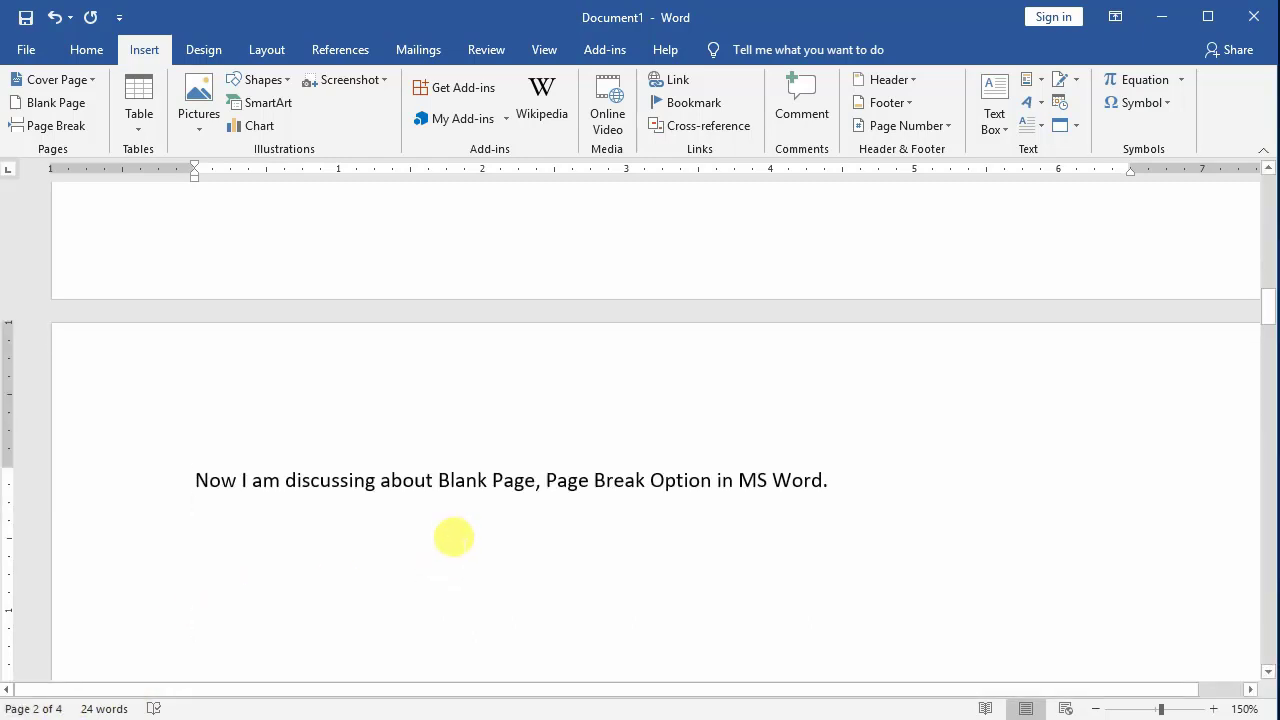
pyautogui.scroll(-7, 454, 537)
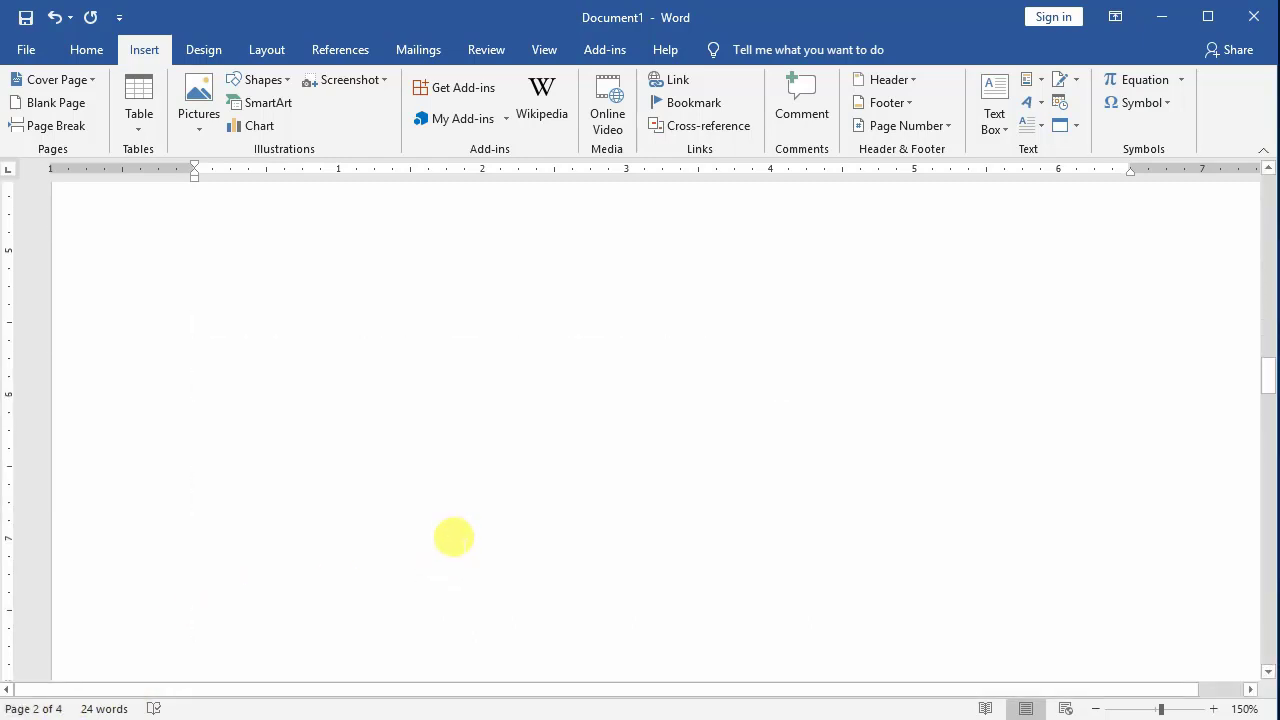
pyautogui.scroll(-1, 460, 534)
pyautogui.scroll(2, 470, 500)
pyautogui.scroll(3, 474, 474)
pyautogui.scroll(3, 474, 474)
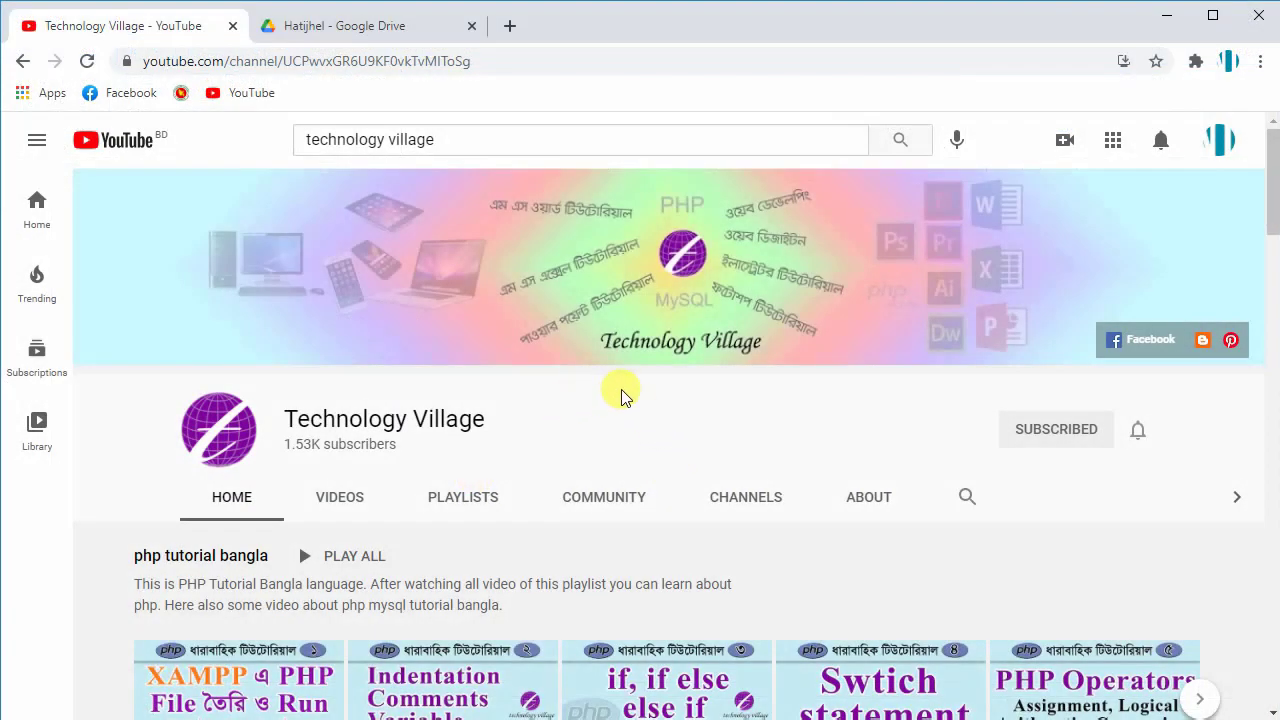
# Step: Show the PLAYLISTS tab of the Technology Village channel page
pyautogui.scroll(-1, 590, 400)
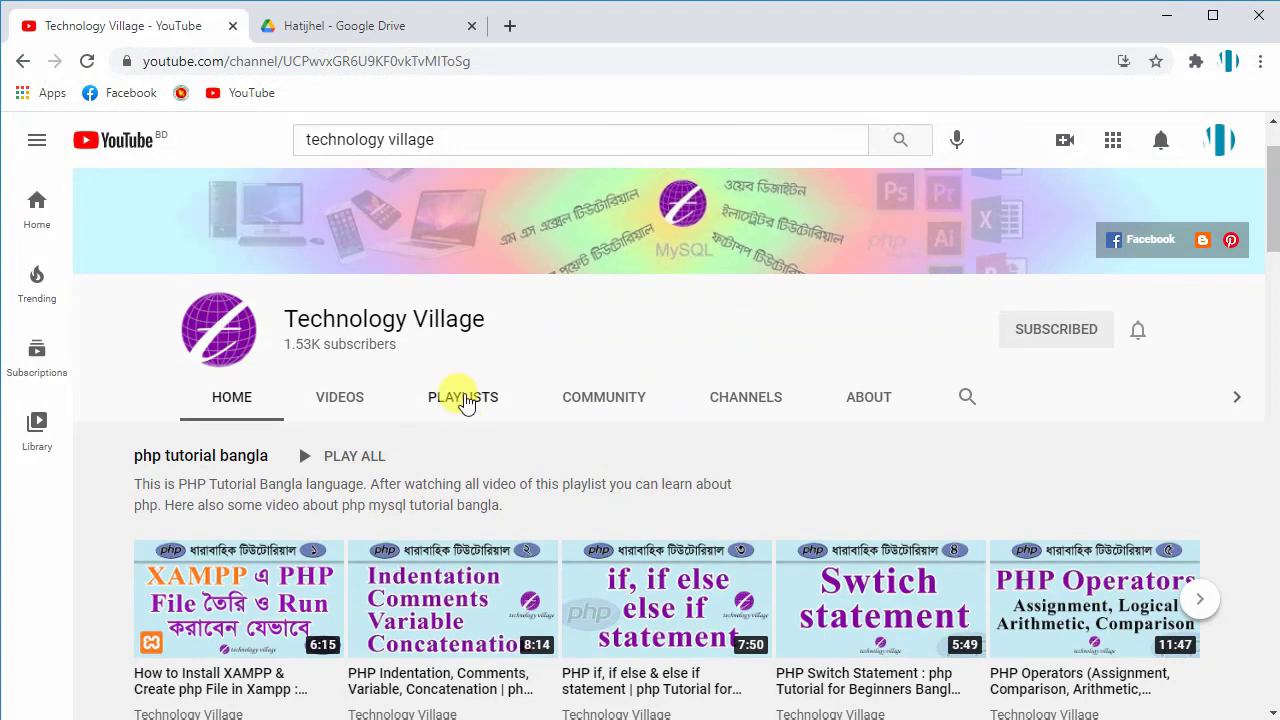
pyautogui.click(463, 397)
pyautogui.scroll(-2, 500, 348)
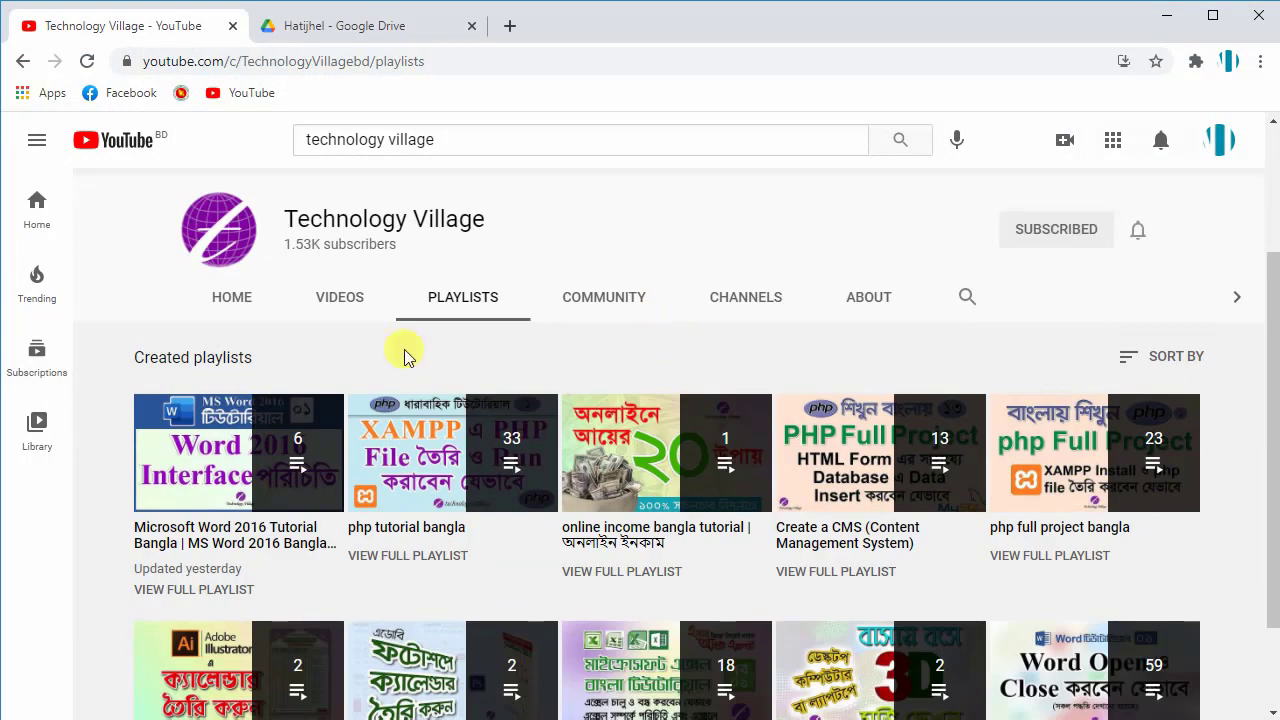